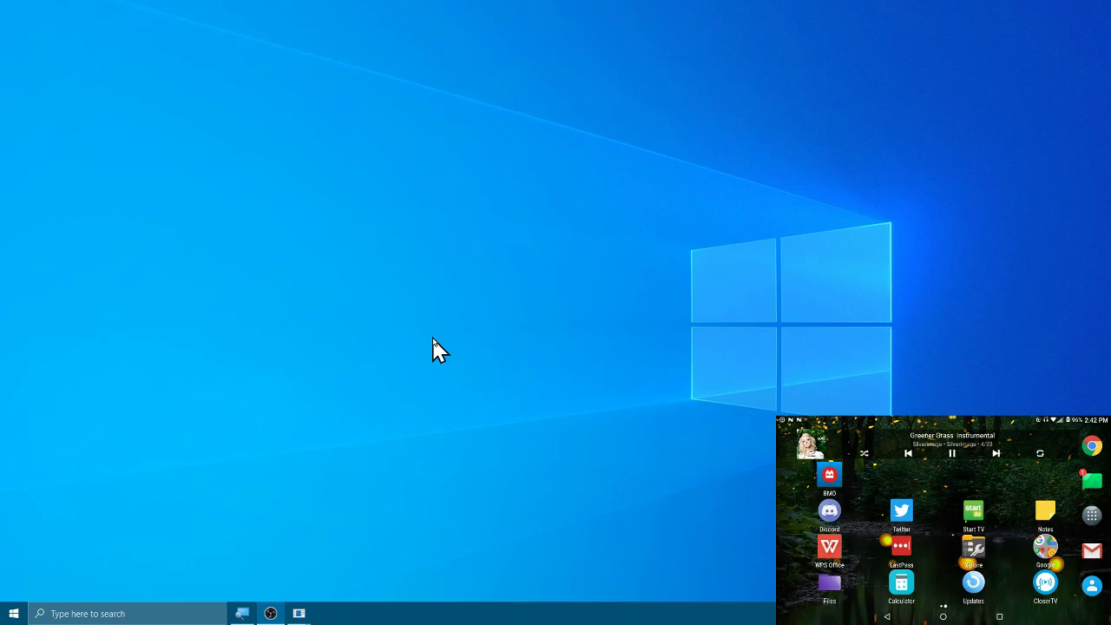
Step: Launch Visual Studio 2019 from the Start menu and open the recent BitPhoenix.Peacenet.sln solution
{"action": "key", "text": "super"}
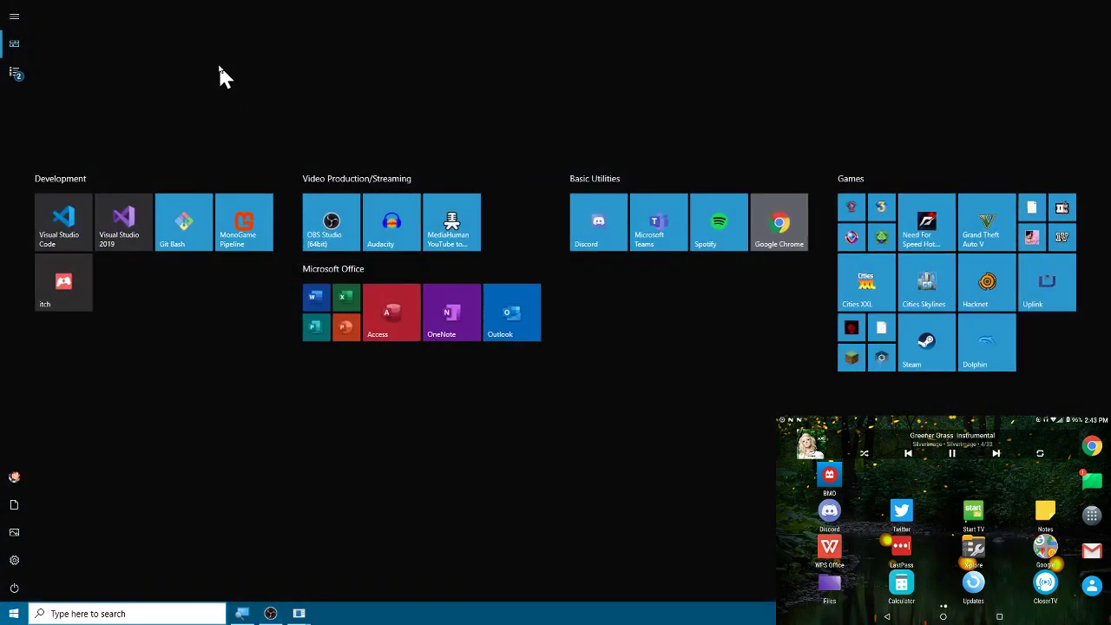
{"action": "left_click", "coordinate": [122, 229]}
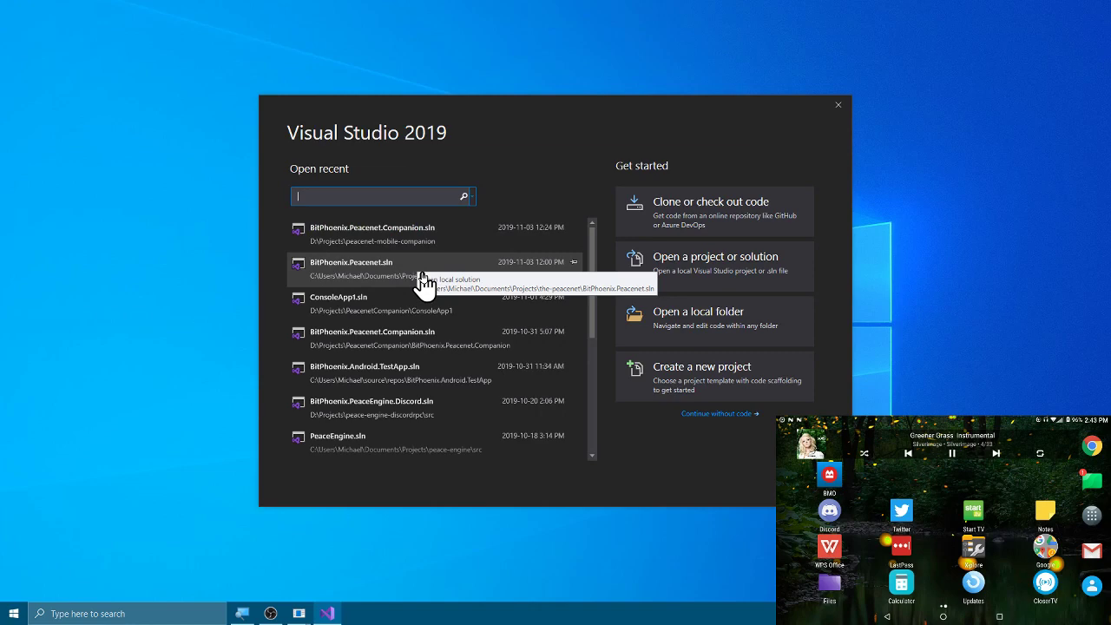
{"action": "left_click", "coordinate": [422, 272]}
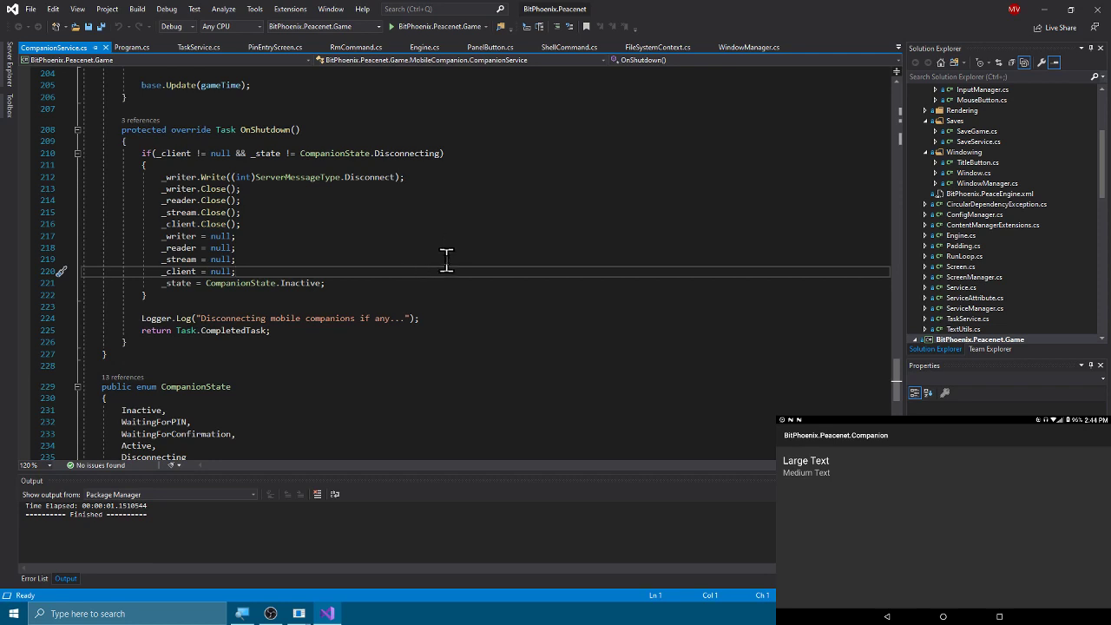
Step: Build and debug BitPhoenix.Peacenet.Game with F5 to reach its title screen
{"action": "left_click", "coordinate": [446, 258]}
{"action": "key", "text": "F5"}
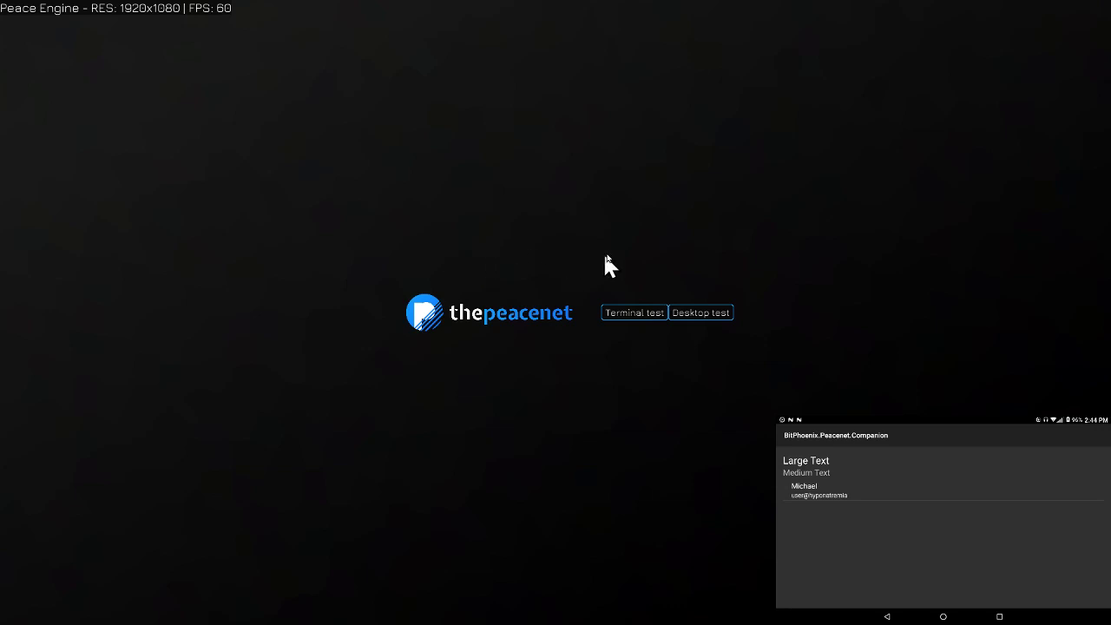
Step: Start the Desktop test and open a focused System Tools: Terminal window
{"action": "left_click", "coordinate": [695, 316]}
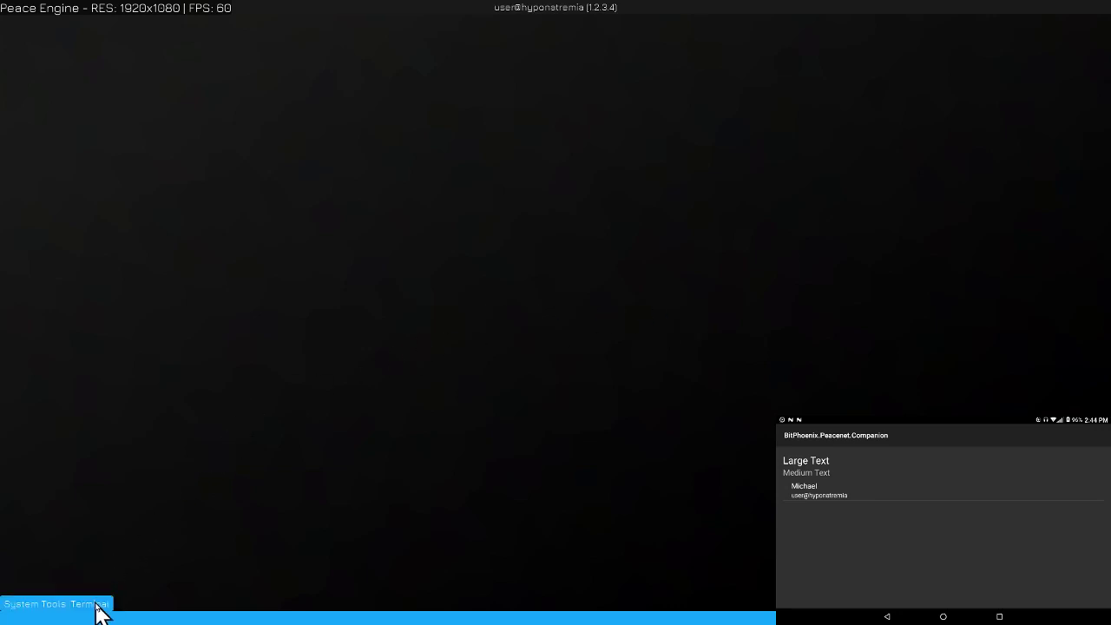
{"action": "left_click", "coordinate": [98, 608]}
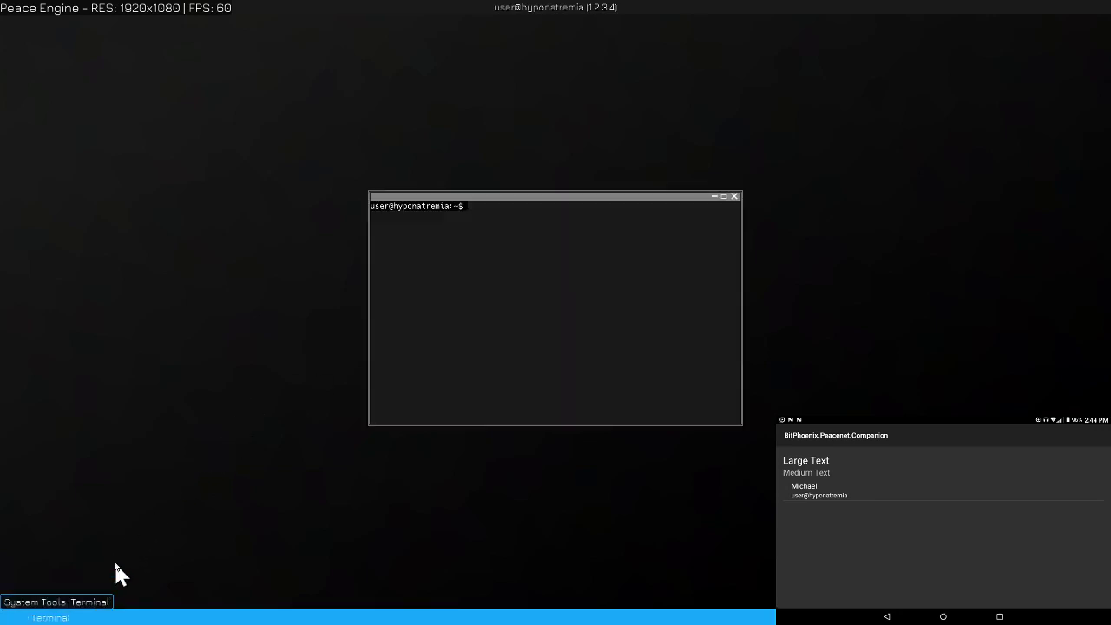
{"action": "left_click", "coordinate": [527, 268]}
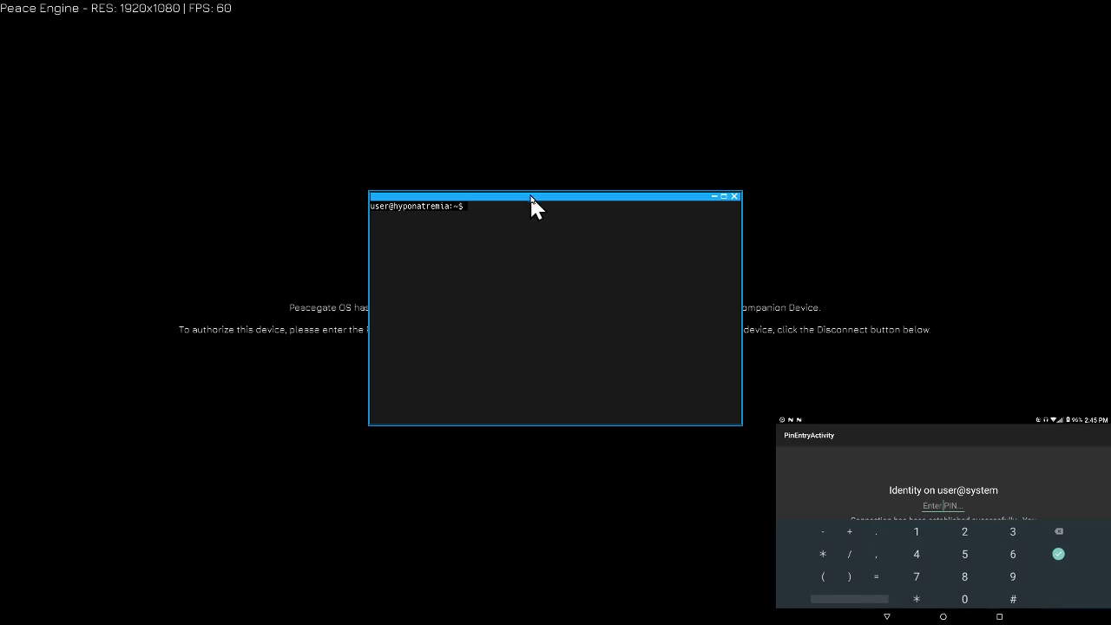
Step: Drag the Terminal toward the lower right to reveal the companion pairing PIN
{"action": "left_click_drag", "start_coordinate": [530, 197], "coordinate": [853, 388]}
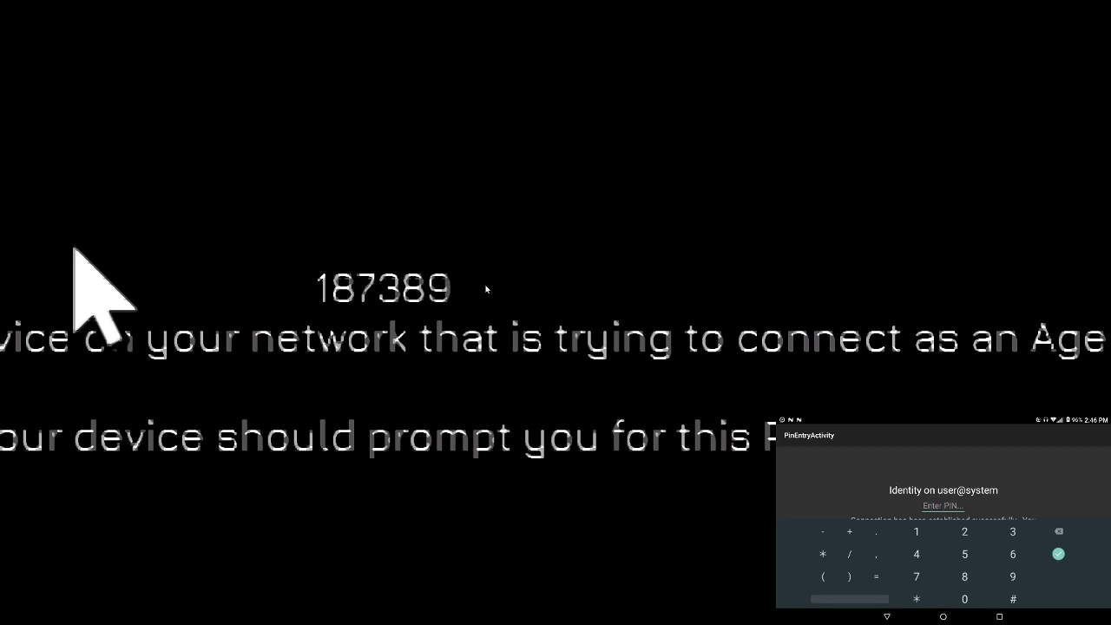
Step: Enter the six-digit pairing PIN on the tablet, then move the Terminal to the desktop's left side
{"action": "type", "text": "187389"}
{"action": "key", "text": "Return"}
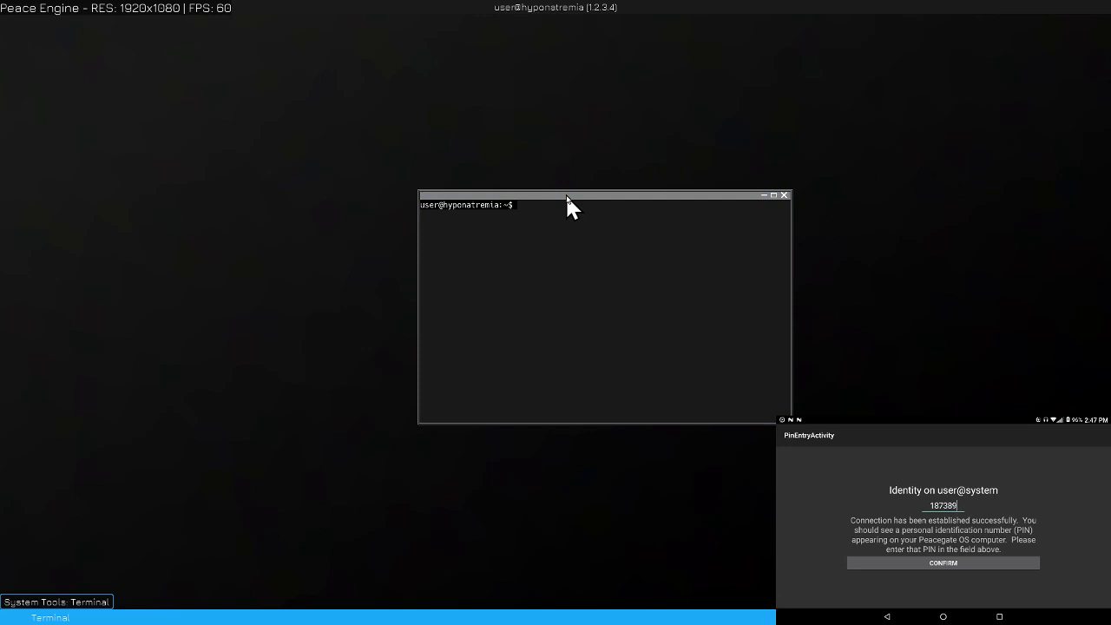
{"action": "left_click_drag", "start_coordinate": [567, 197], "coordinate": [281, 251]}
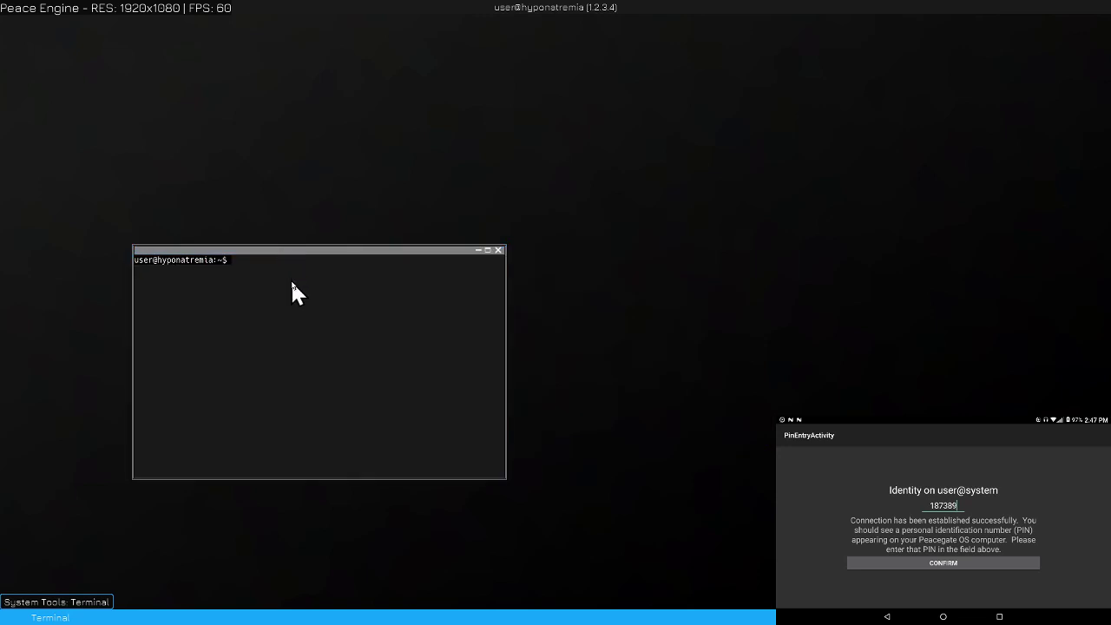
{"action": "left_click", "coordinate": [292, 284]}
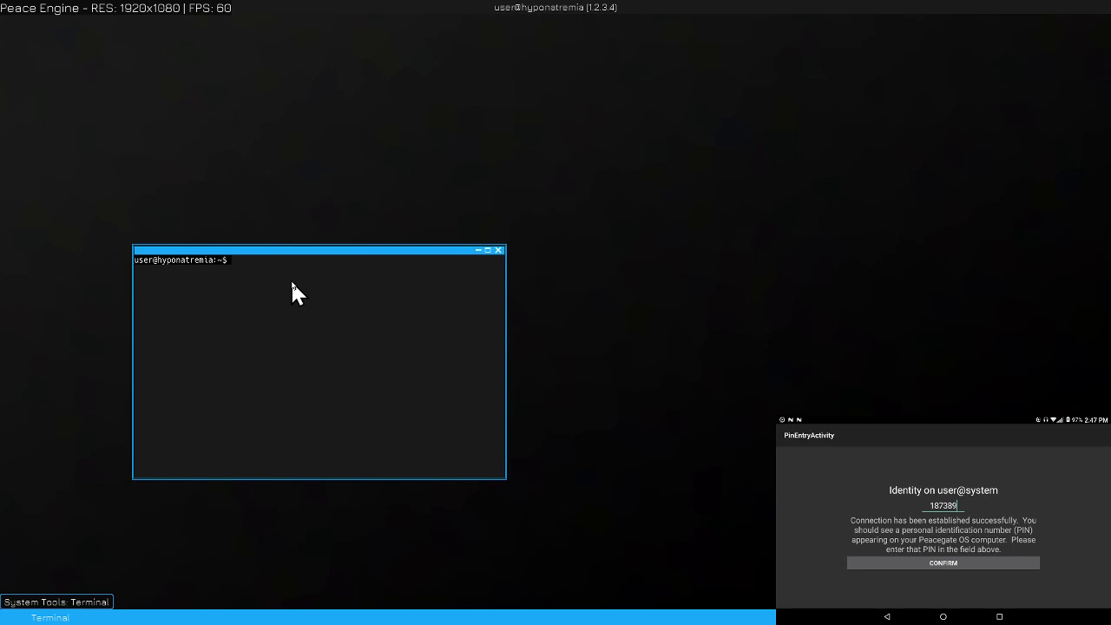
Step: Quit the running Peacenet game and close its debug console so it exits with code 0
{"action": "key", "text": "alt+F4"}
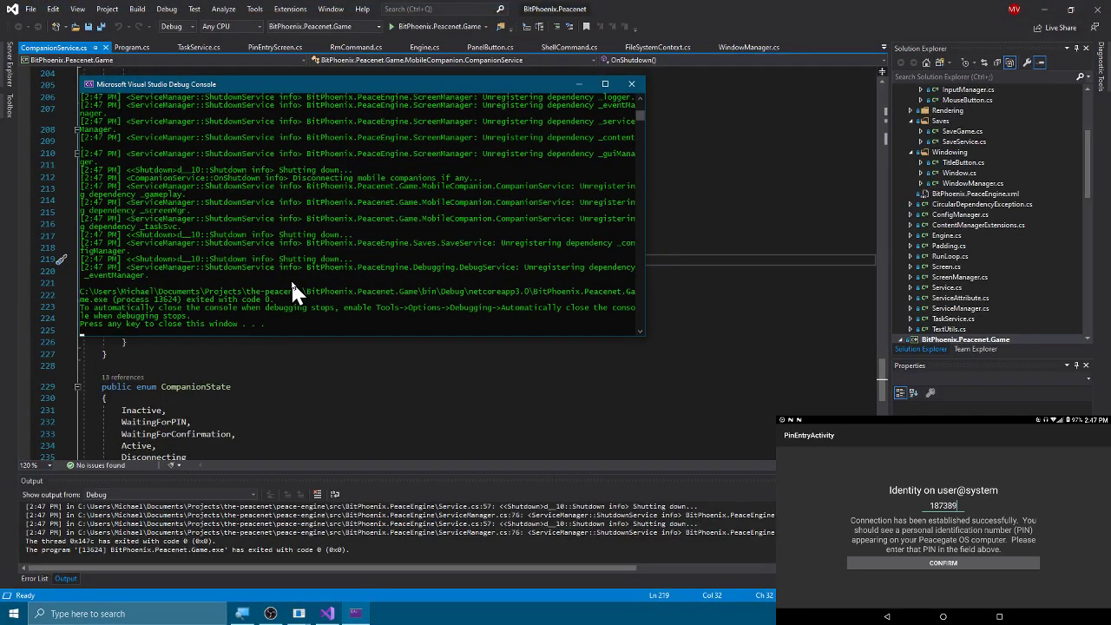
{"action": "key", "text": "Return"}
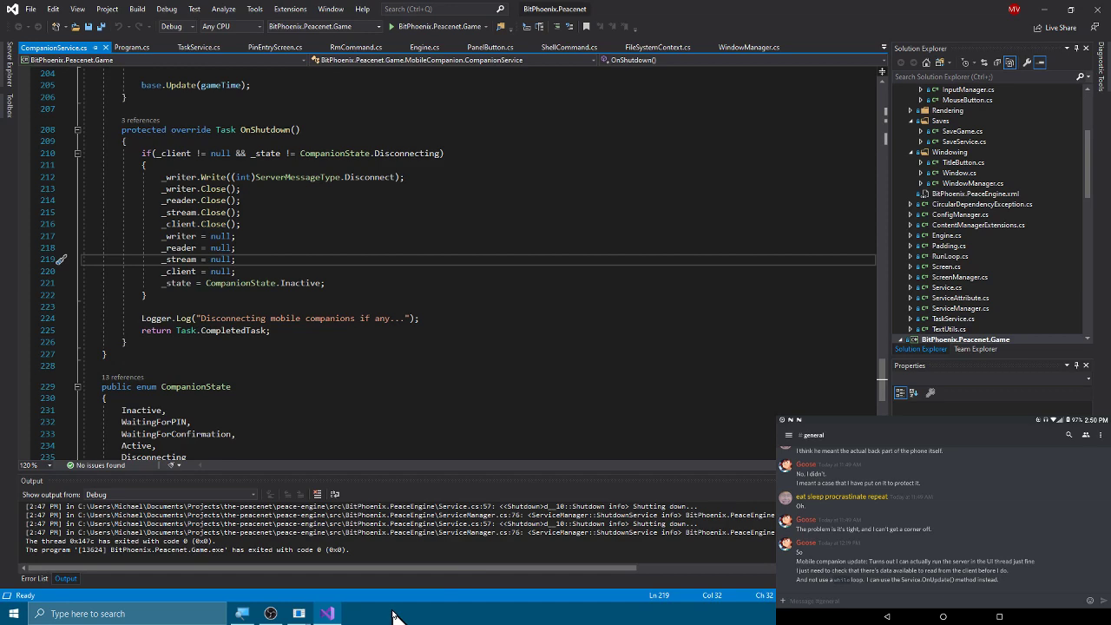
Step: Bring the scrcpy phone mirror window to the front and move it up and right
{"action": "left_click", "coordinate": [334, 614]}
{"action": "left_click", "coordinate": [334, 614]}
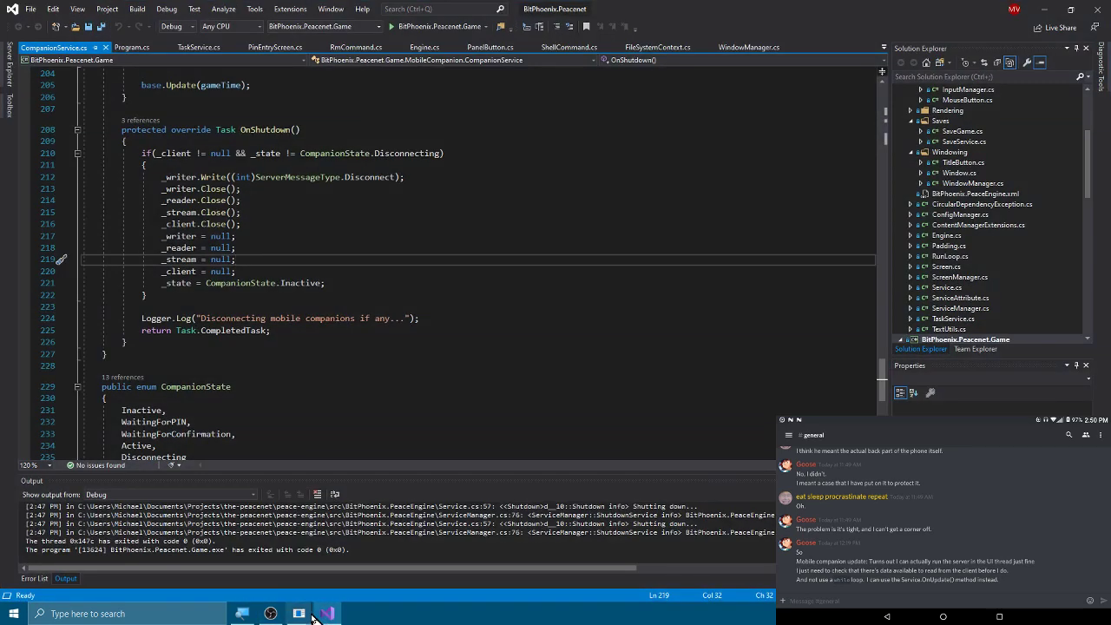
{"action": "mouse_move", "coordinate": [300, 614]}
{"action": "left_click", "coordinate": [346, 553]}
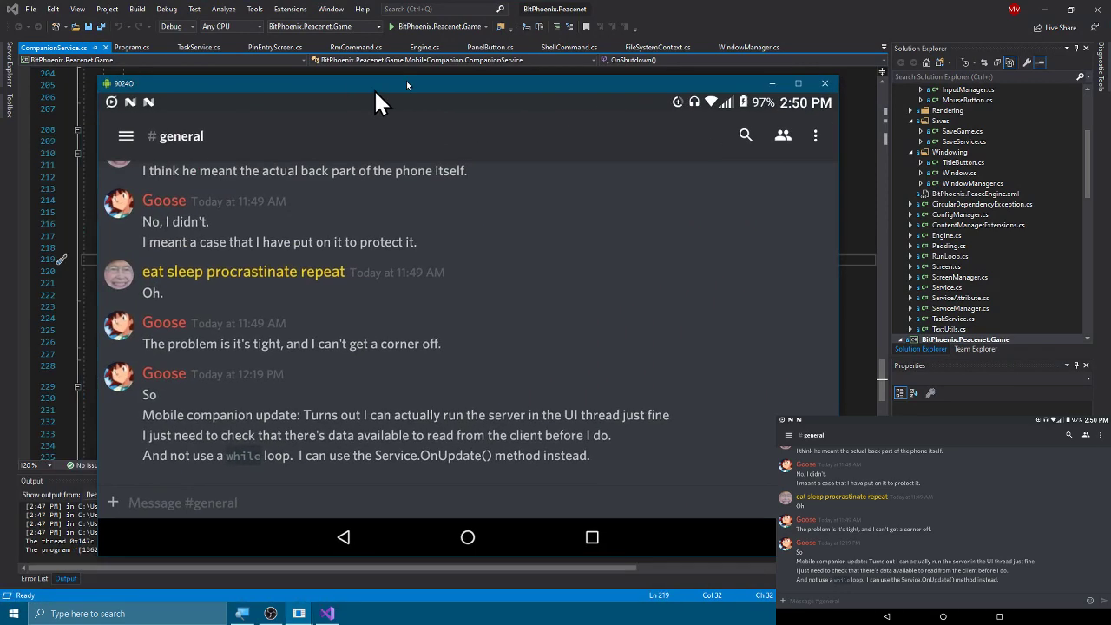
{"action": "left_click_drag", "start_coordinate": [406, 81], "coordinate": [436, 64]}
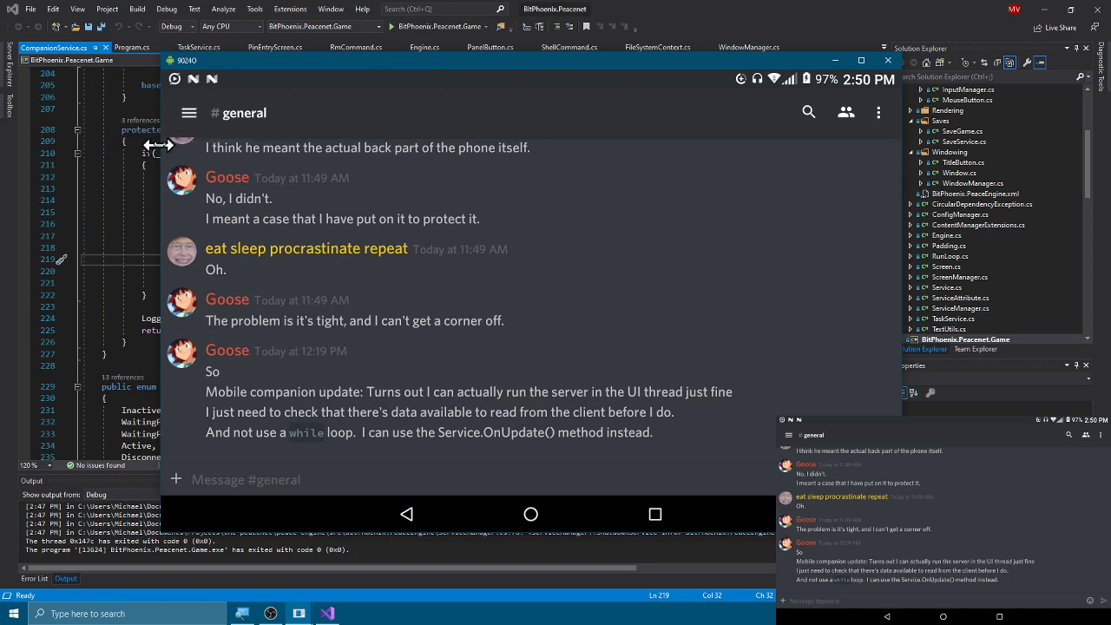
Step: Switch Discord to the ShiftOS Linux server's #general channel
{"action": "left_click", "coordinate": [188, 110]}
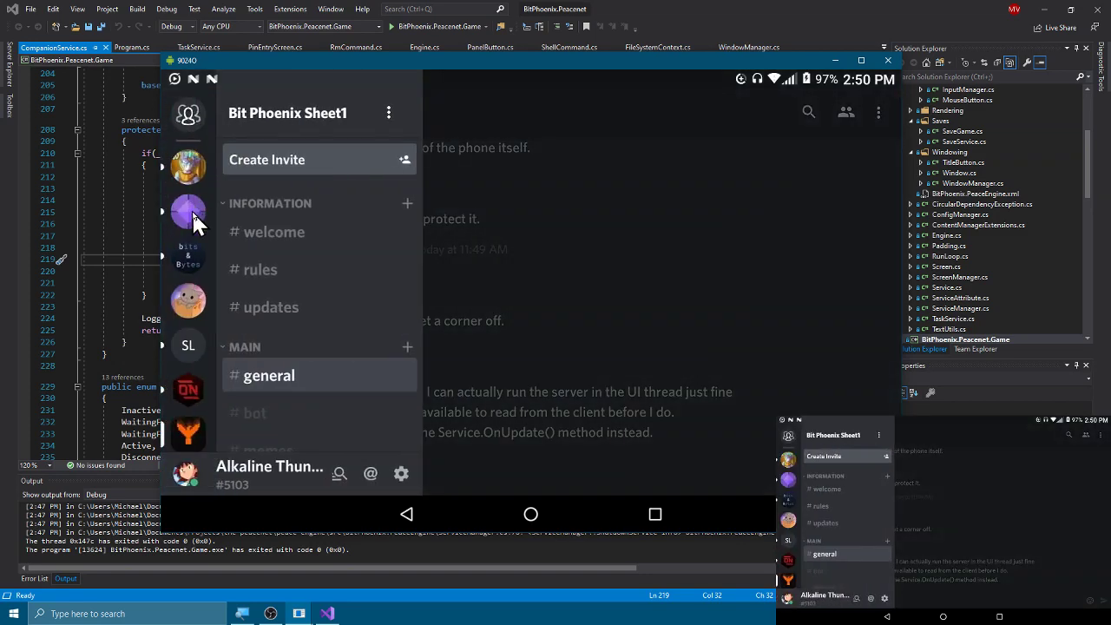
{"action": "scroll", "coordinate": [188, 299], "scroll_direction": "down", "scroll_amount": 3}
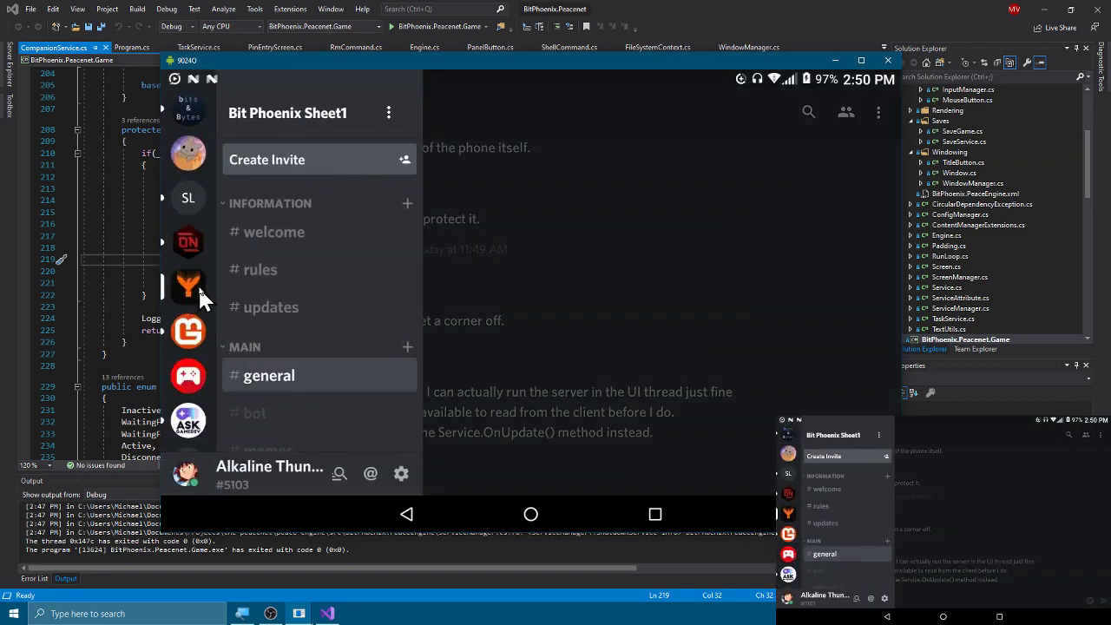
{"action": "left_click", "coordinate": [191, 200]}
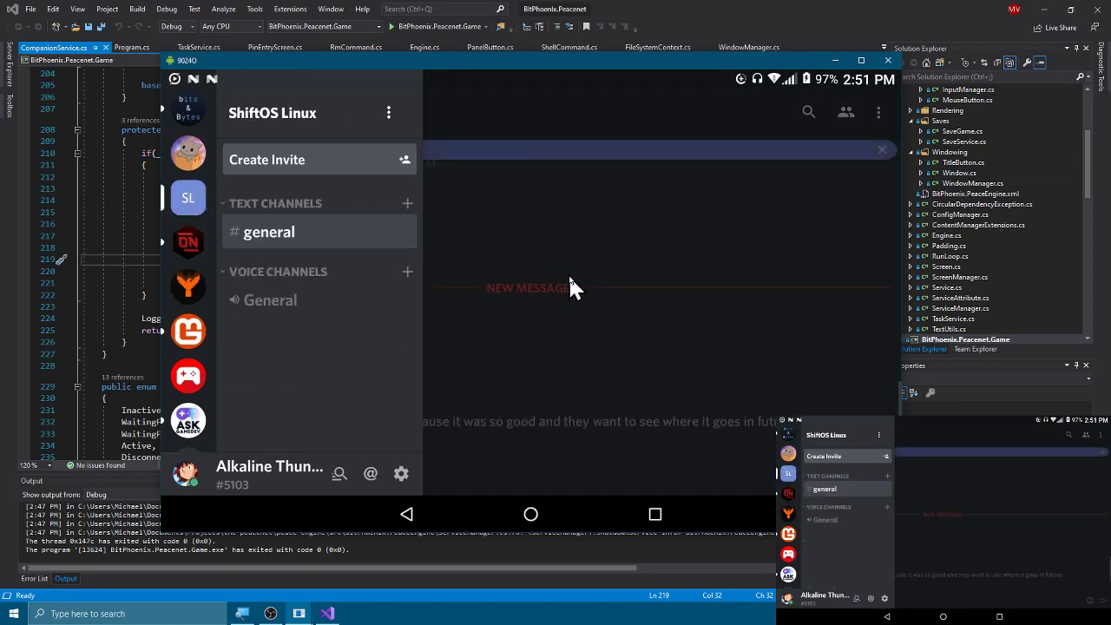
{"action": "left_click", "coordinate": [568, 273]}
Step: Scroll #general up to the Nov 1 divider and back down to the newest messages
{"action": "scroll", "coordinate": [566, 328], "scroll_direction": "down", "scroll_amount": 3}
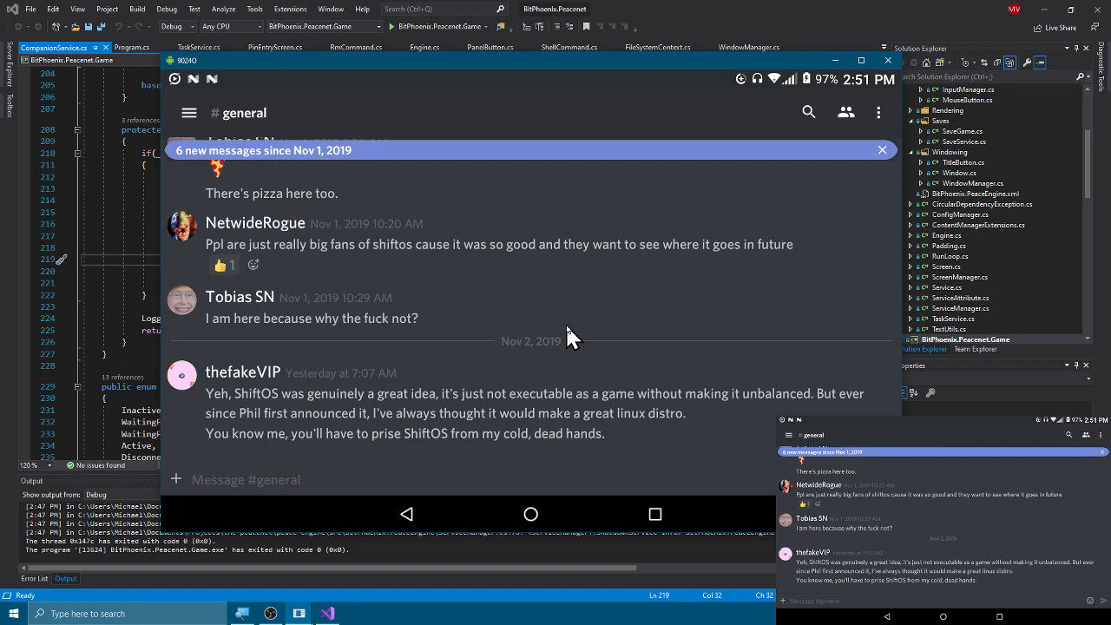
{"action": "scroll", "coordinate": [567, 330], "scroll_direction": "up", "scroll_amount": 3}
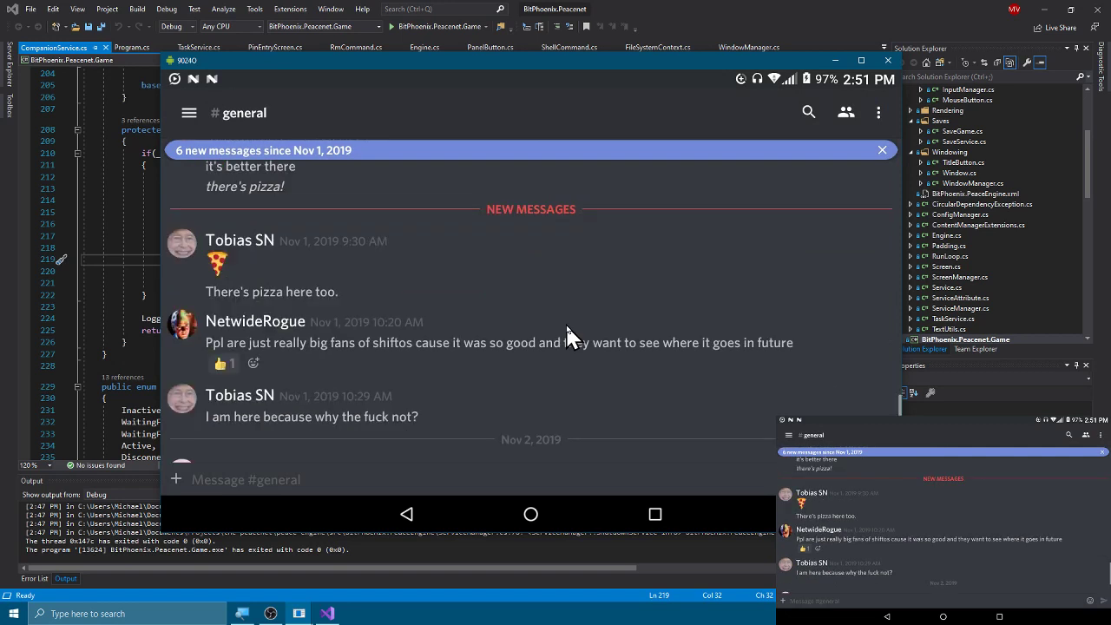
{"action": "scroll", "coordinate": [567, 334], "scroll_direction": "up", "scroll_amount": 1}
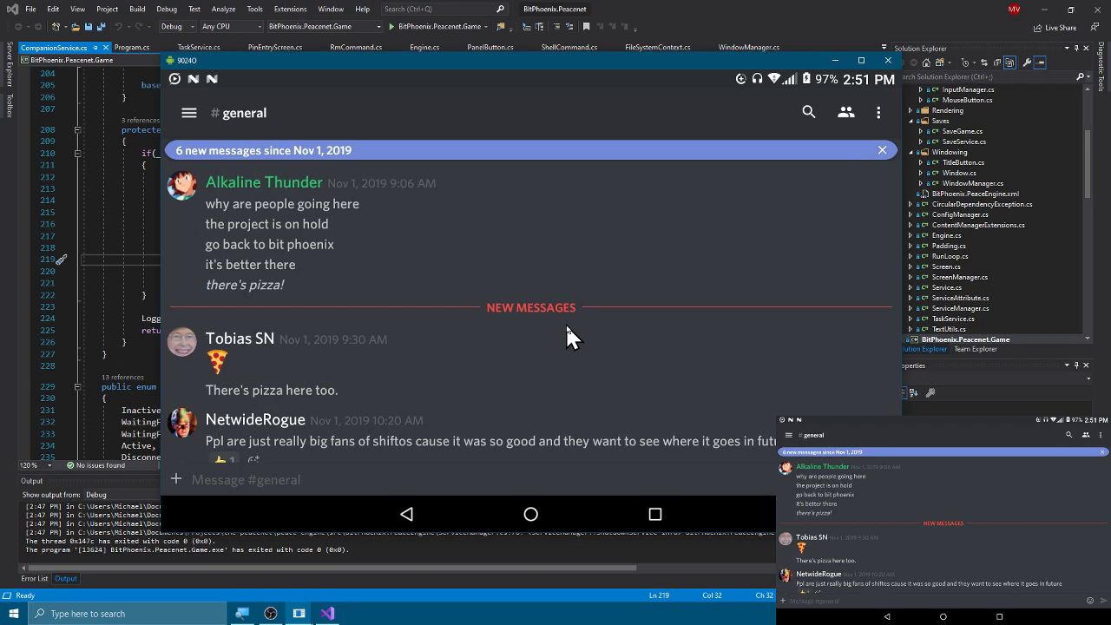
{"action": "scroll", "coordinate": [564, 333], "scroll_direction": "up", "scroll_amount": 3}
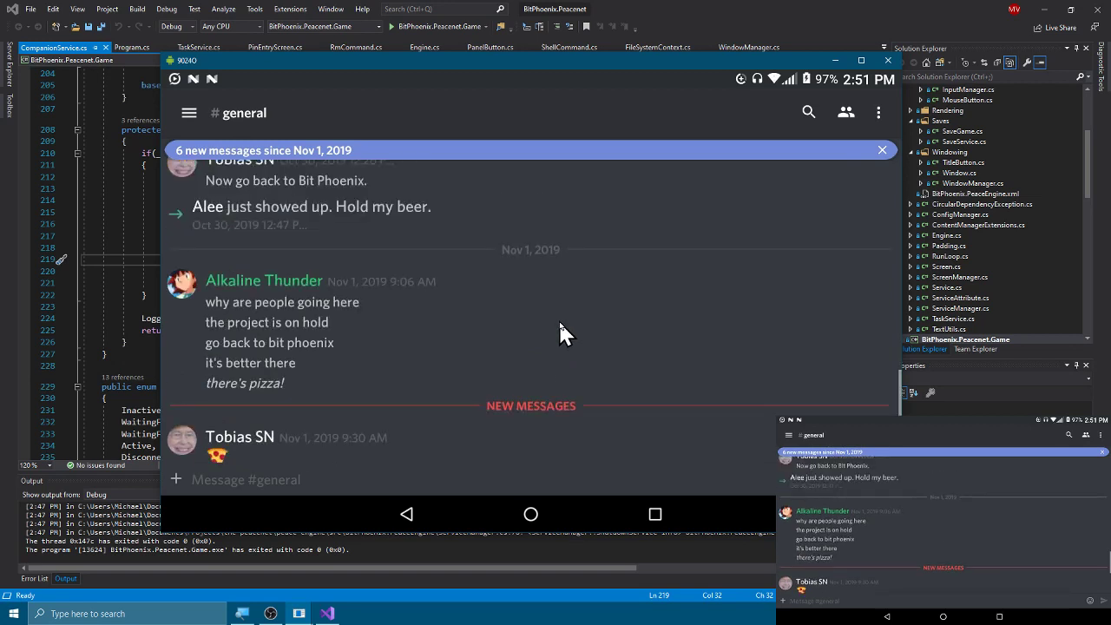
{"action": "scroll", "coordinate": [442, 382], "scroll_direction": "down", "scroll_amount": 8}
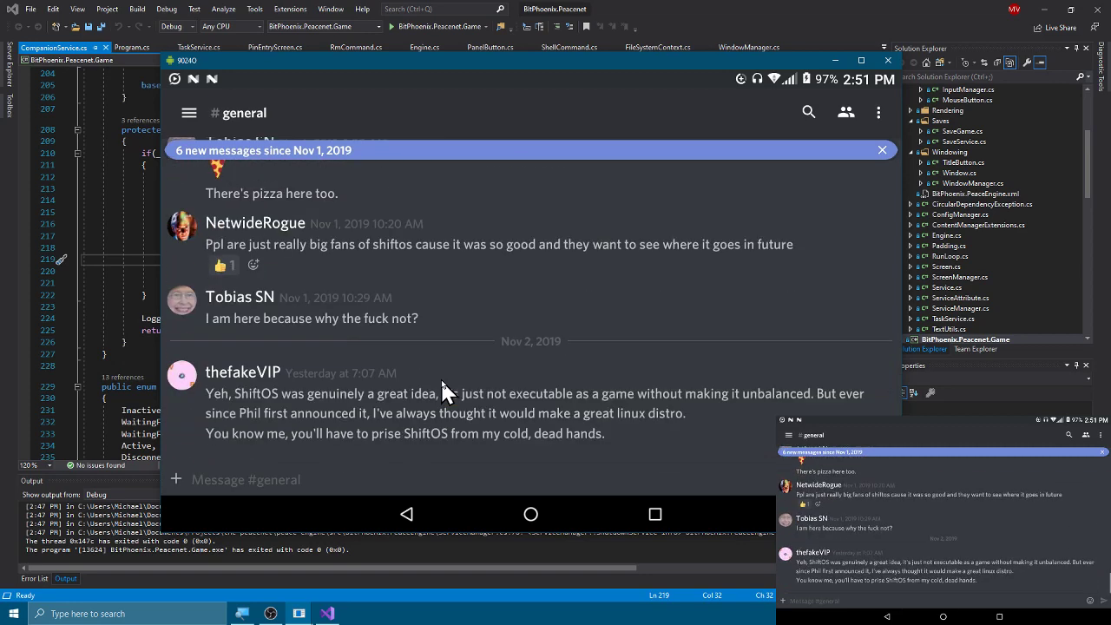
Step: Post 'I am typing this on my tablet through my computer using `scrcpy`. You all are on YouTube right now.' in #general
{"action": "left_click", "coordinate": [422, 485]}
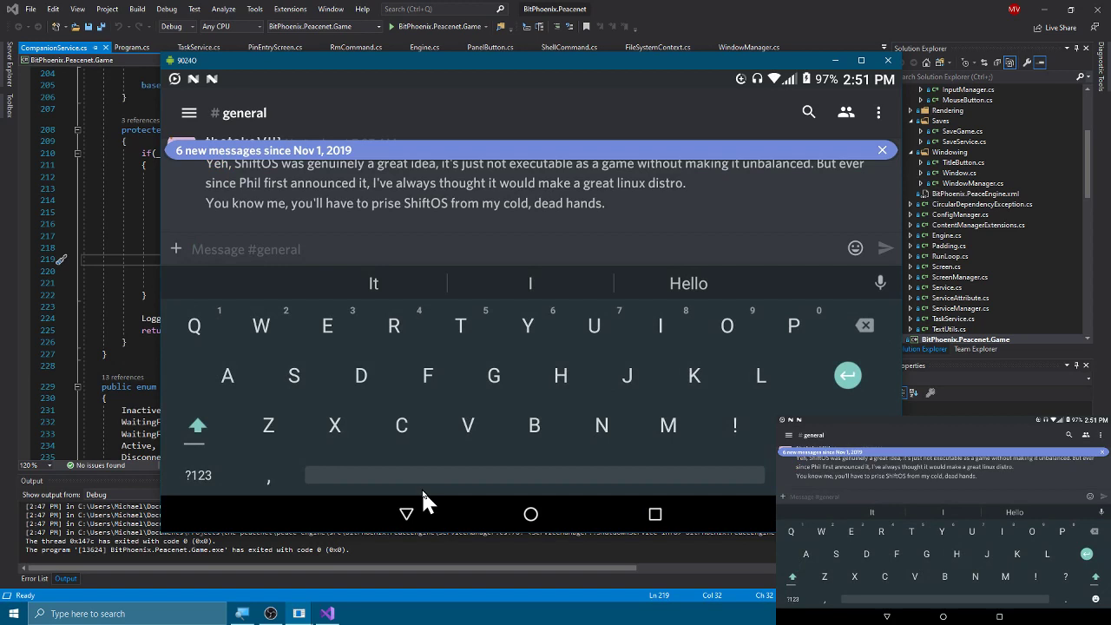
{"action": "type", "text": "I am "}
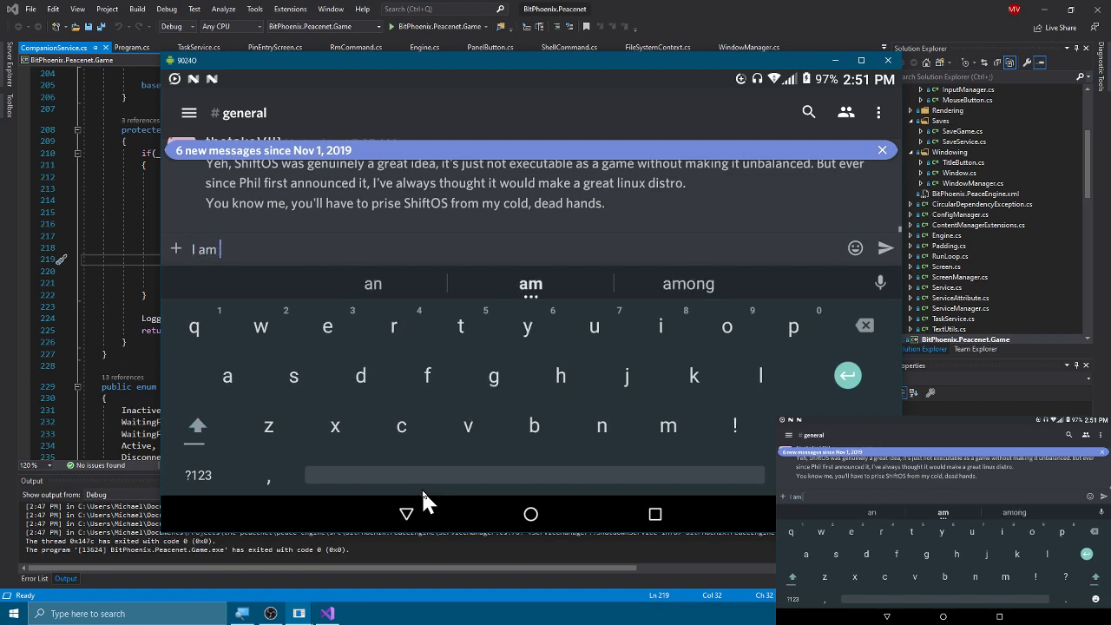
{"action": "type", "text": "typing this "}
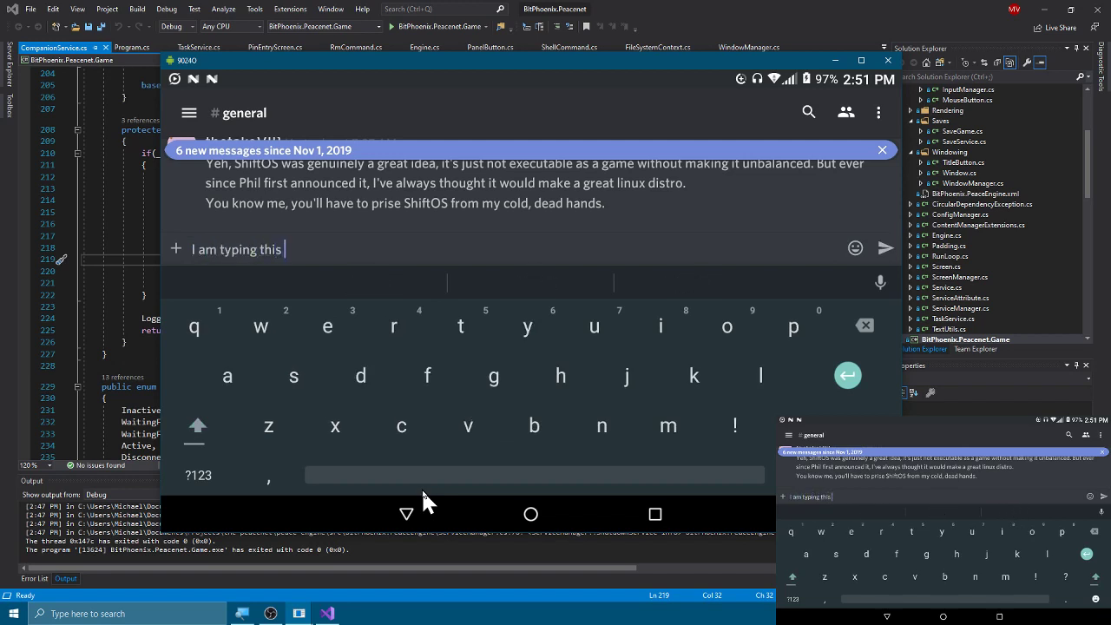
{"action": "type", "text": "on my table"}
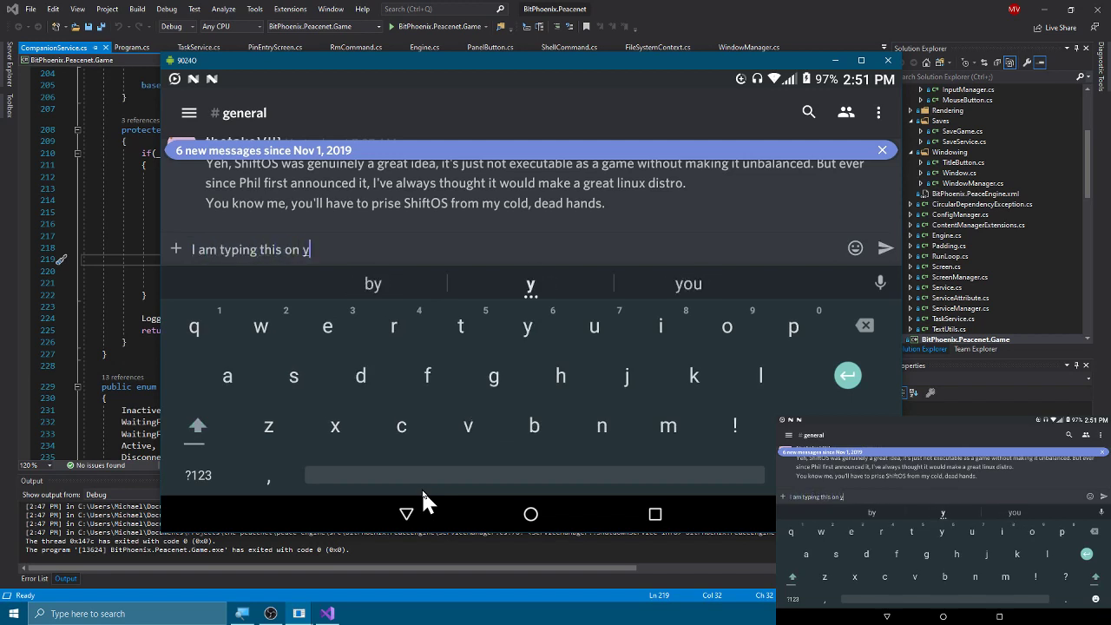
{"action": "type", "text": "t th"}
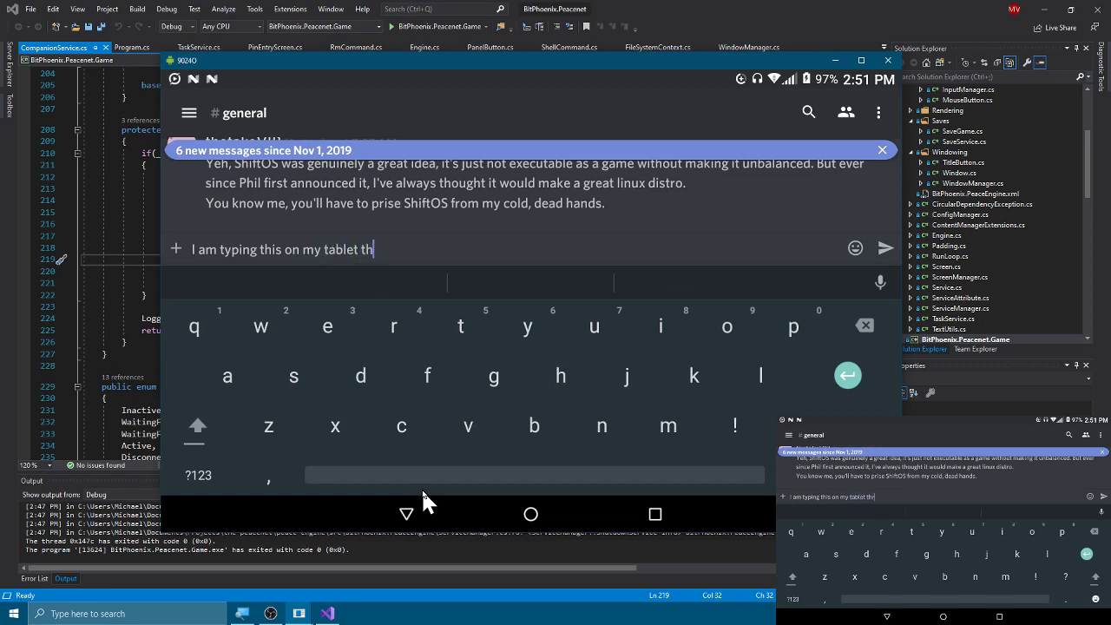
{"action": "type", "text": "rough my comp"}
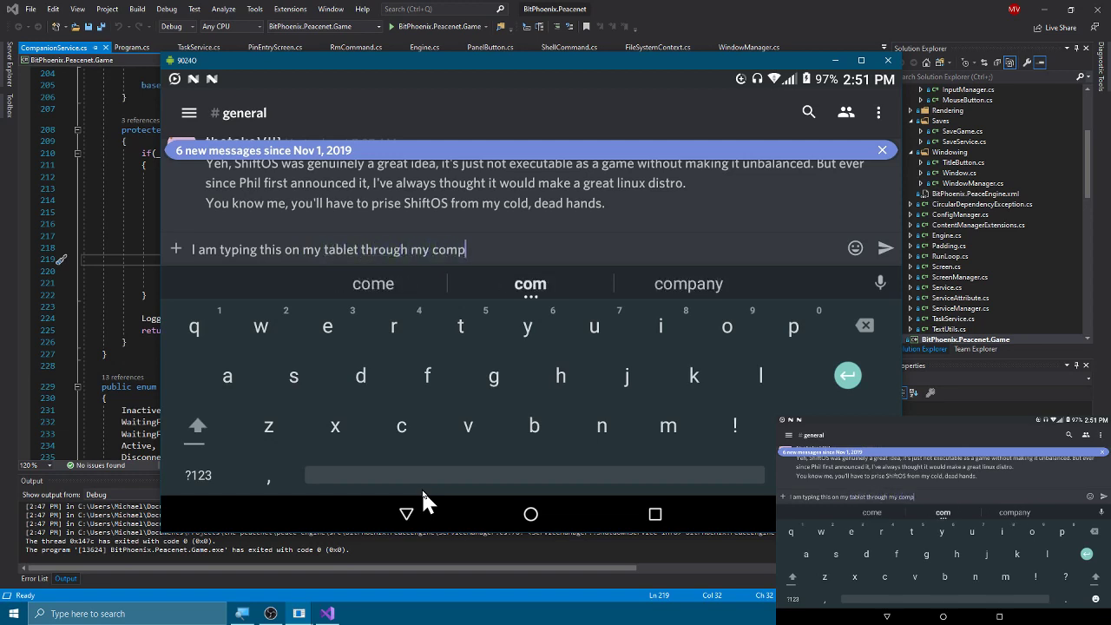
{"action": "type", "text": "uter using `scrcp"}
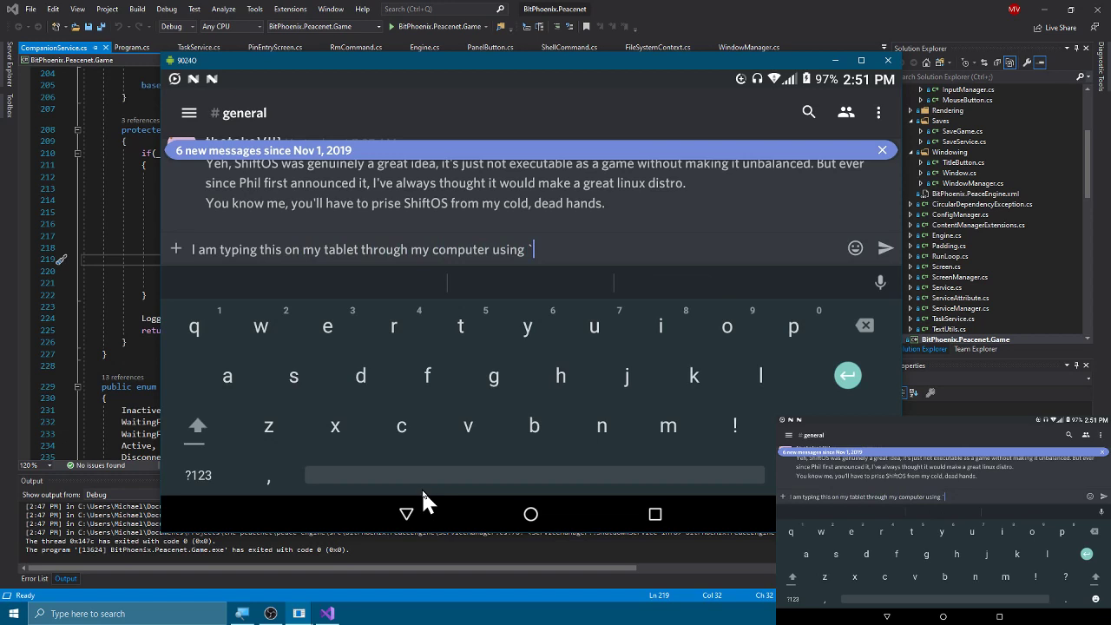
{"action": "type", "text": "y"}
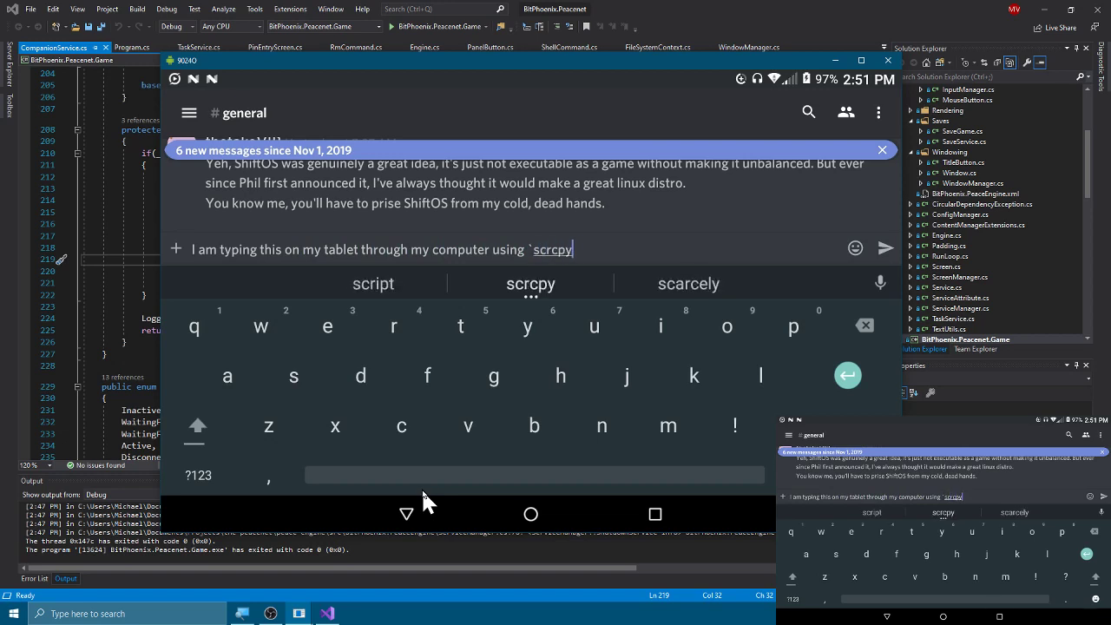
{"action": "type", "text": "`. You a"}
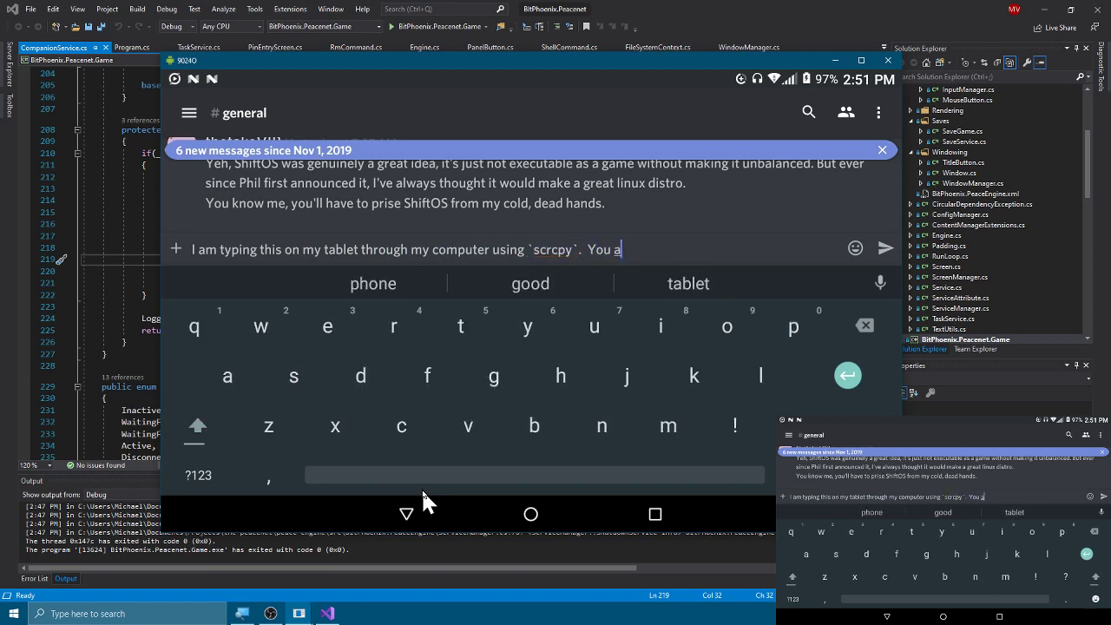
{"action": "type", "text": "ll are on Yout"}
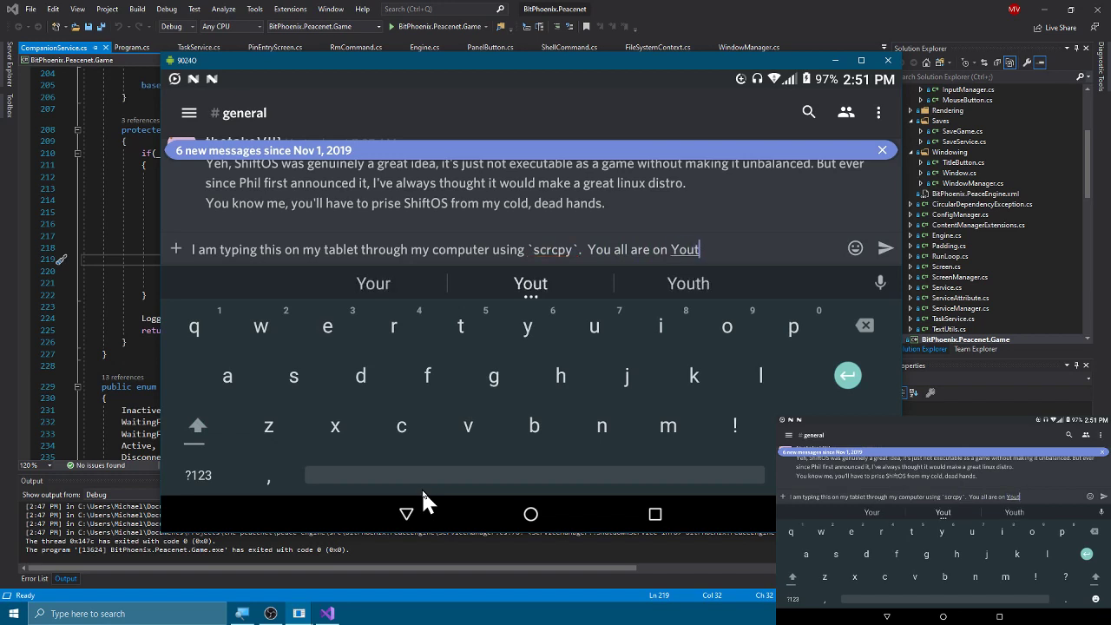
{"action": "key", "text": "BackSpace"}
{"action": "type", "text": "Tube right now."}
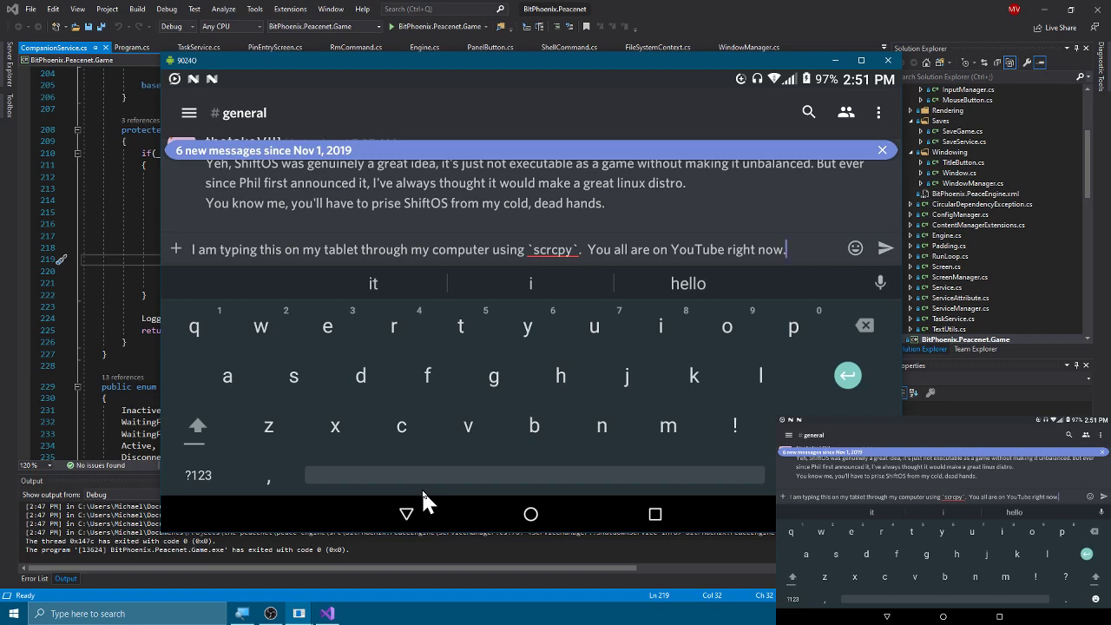
{"action": "left_click", "coordinate": [885, 249]}
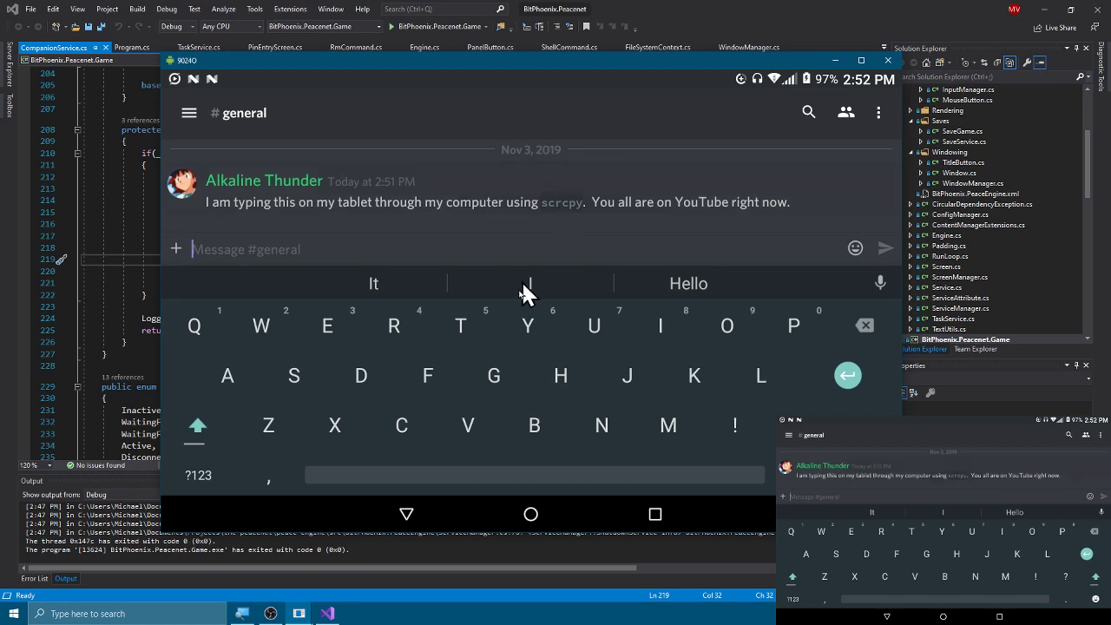
Step: Swipe Discord away in the tablet's recent apps, then skip the music widget to Troubled Hearts Instrumental
{"action": "left_click", "coordinate": [414, 521]}
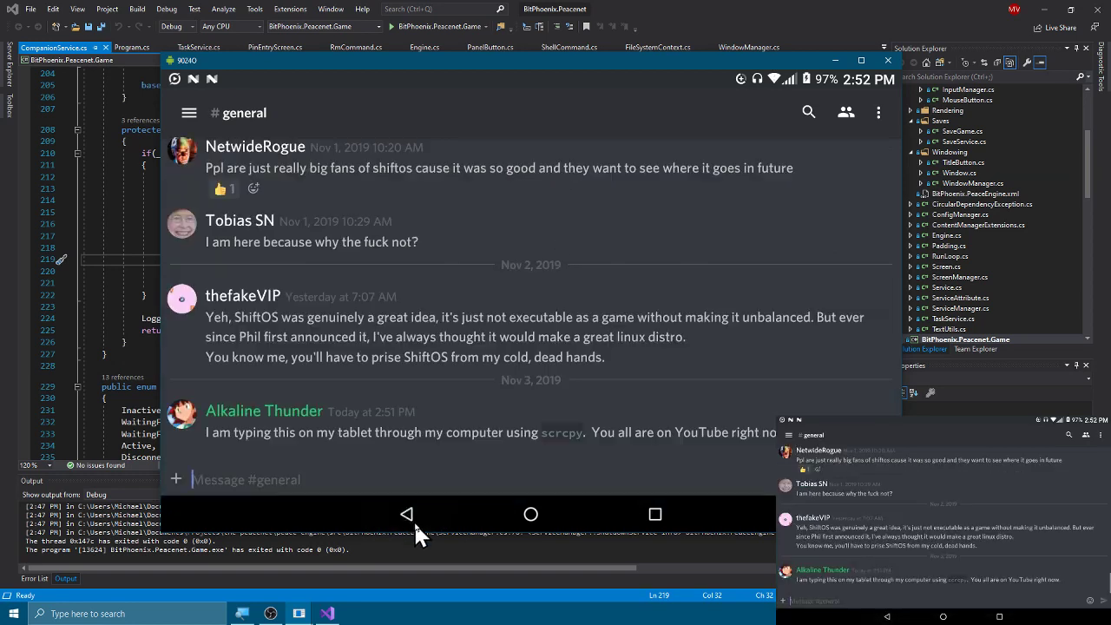
{"action": "left_click", "coordinate": [530, 515]}
{"action": "left_click", "coordinate": [663, 521]}
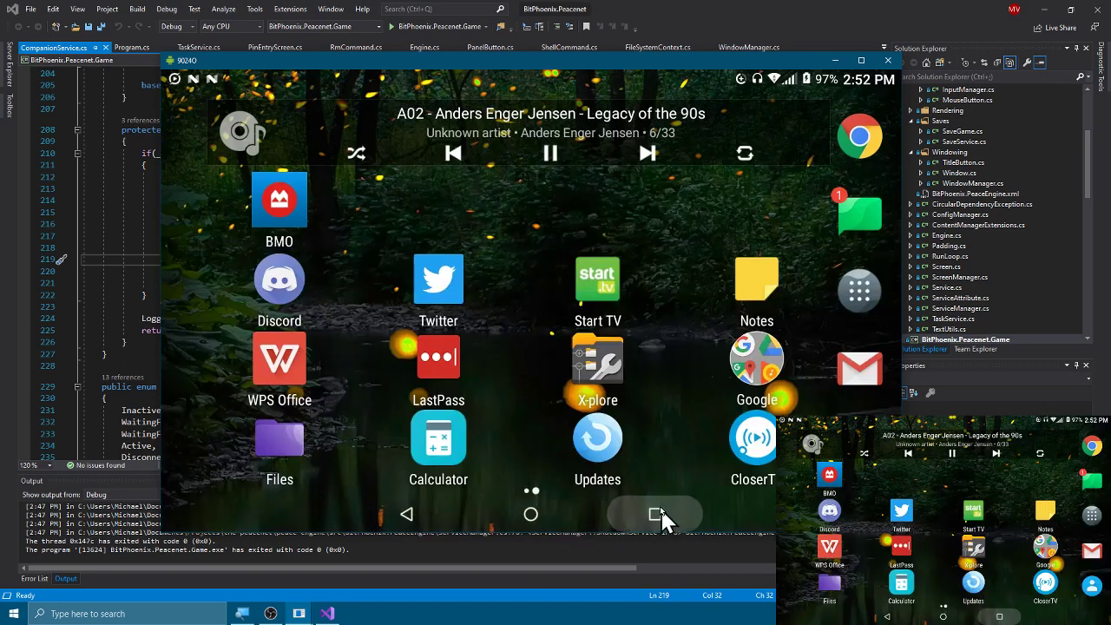
{"action": "left_click_drag", "start_coordinate": [540, 383], "coordinate": [849, 376]}
{"action": "left_click_drag", "start_coordinate": [699, 315], "coordinate": [999, 330]}
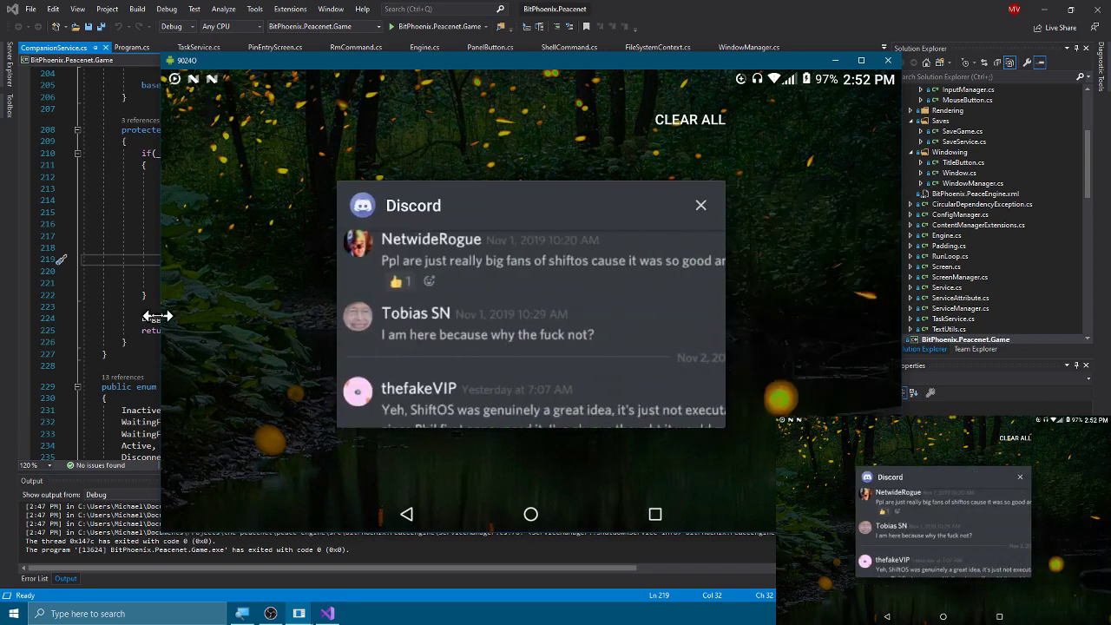
{"action": "left_click_drag", "start_coordinate": [363, 293], "coordinate": [660, 296]}
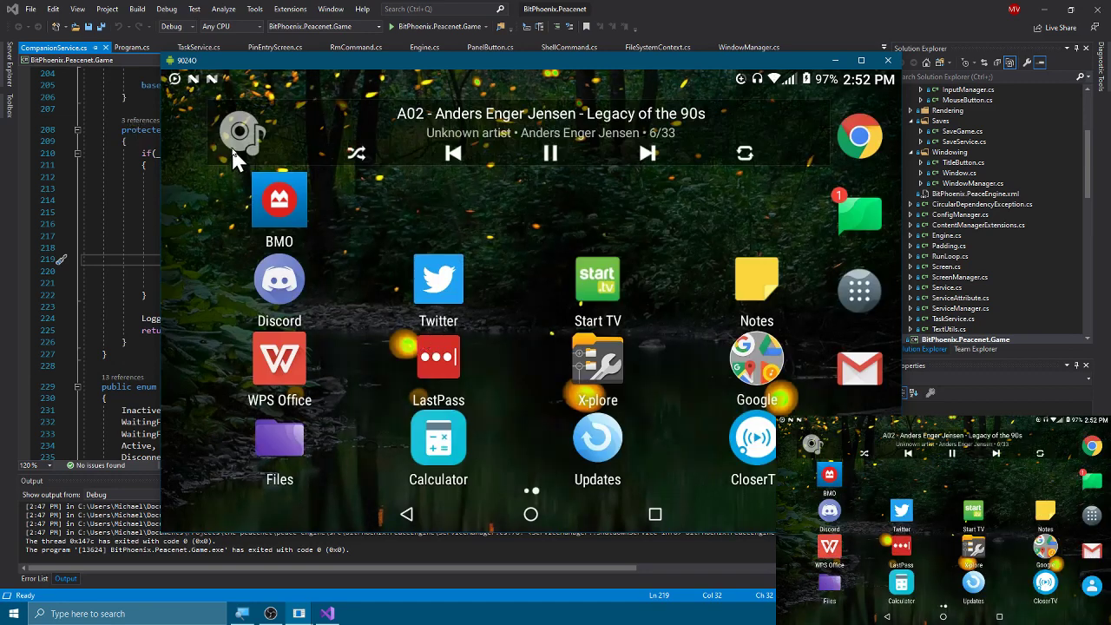
{"action": "left_click", "coordinate": [655, 154]}
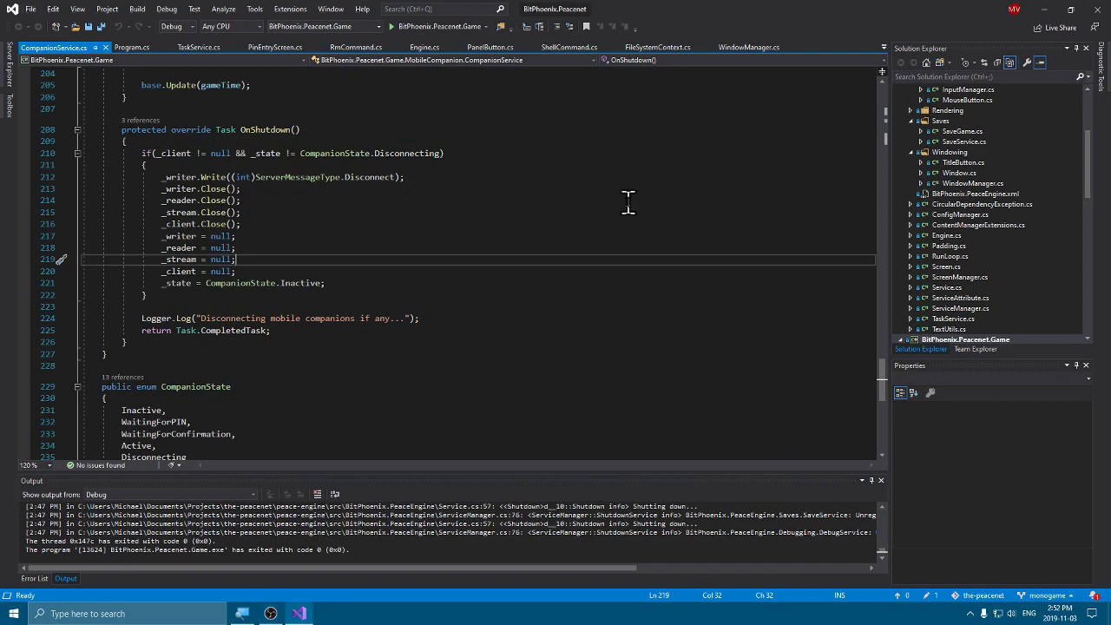
{"action": "key", "text": "alt+Tab"}
{"action": "key", "text": "alt+Tab"}
{"action": "key", "text": "alt+Tab"}
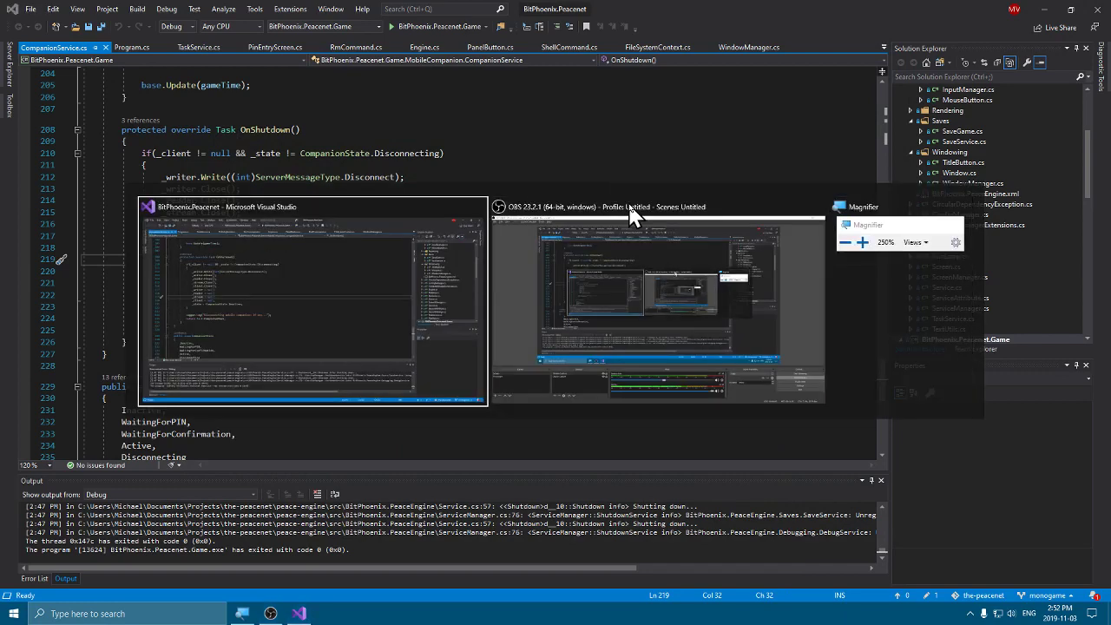
{"action": "key", "text": "alt+shift+Tab"}
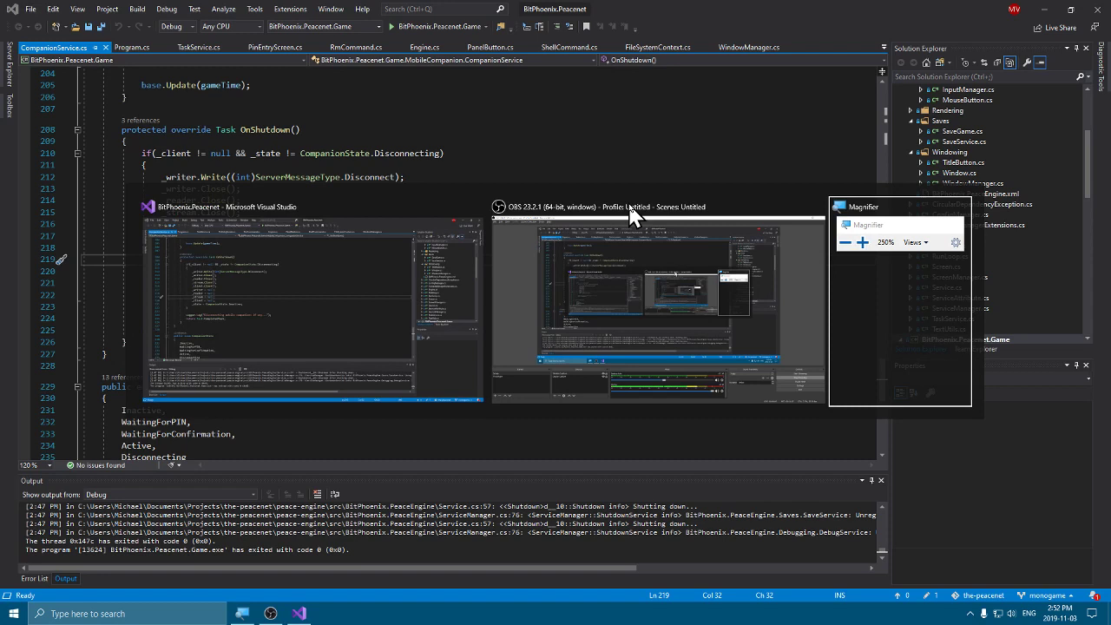
{"action": "key", "text": "alt+shift+Tab"}
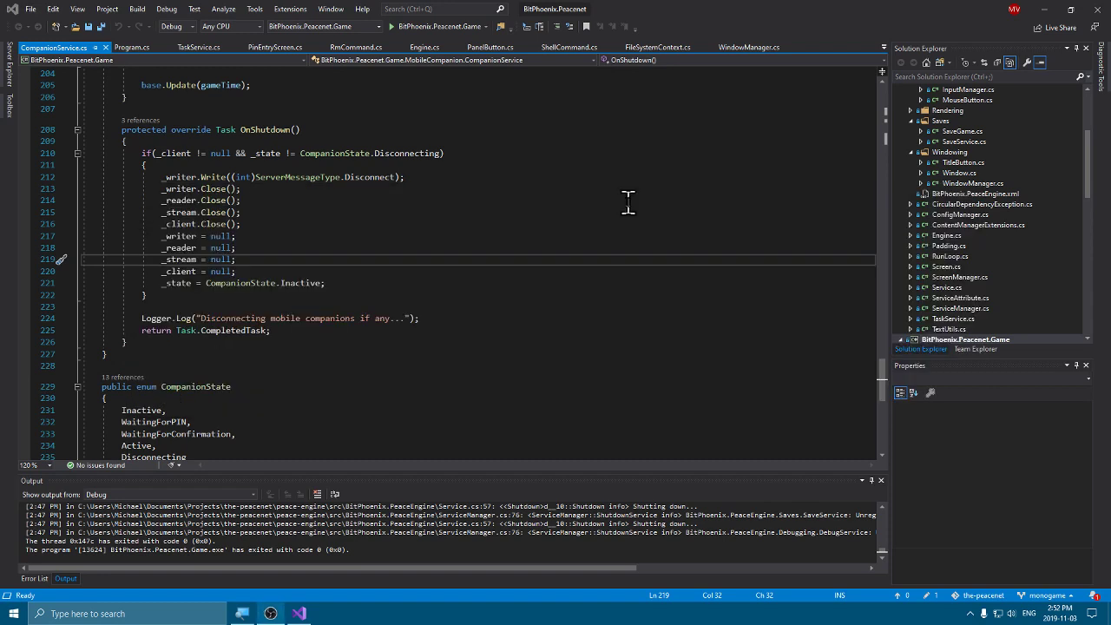